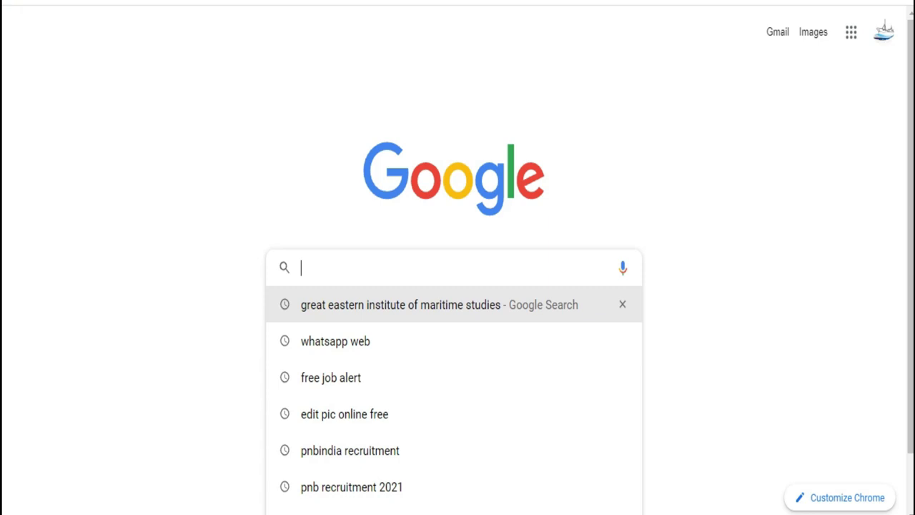
Search for Great Eastern Institute of Maritime Studies, open its official website and dismiss the caution notice.
key("Return")
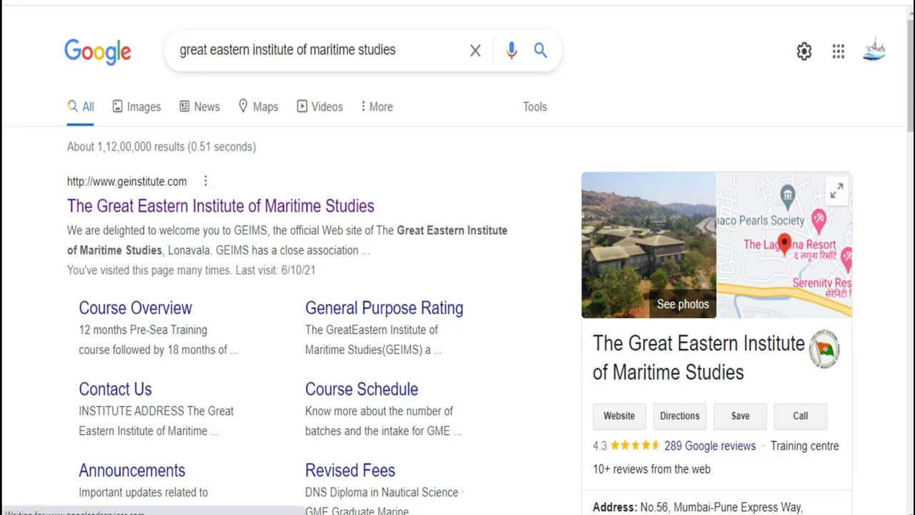
left_click(220, 205)
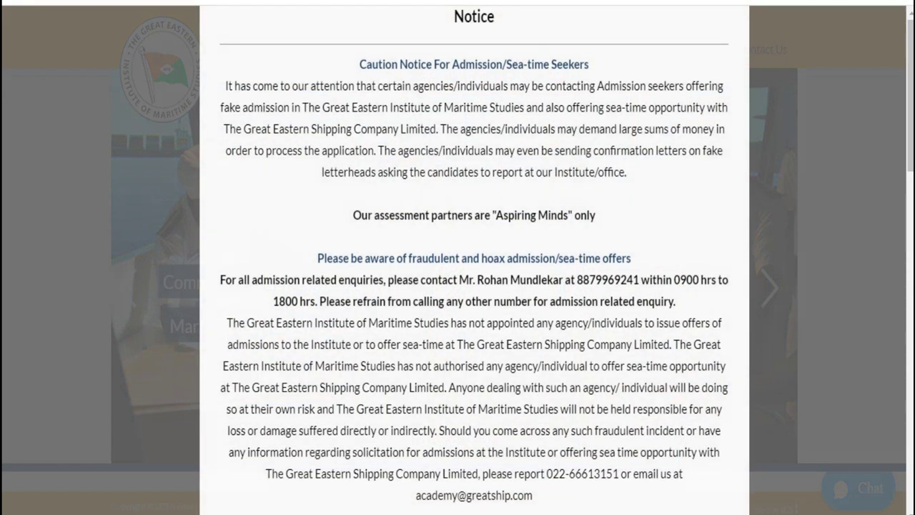
scroll(457, 257, "down", 5)
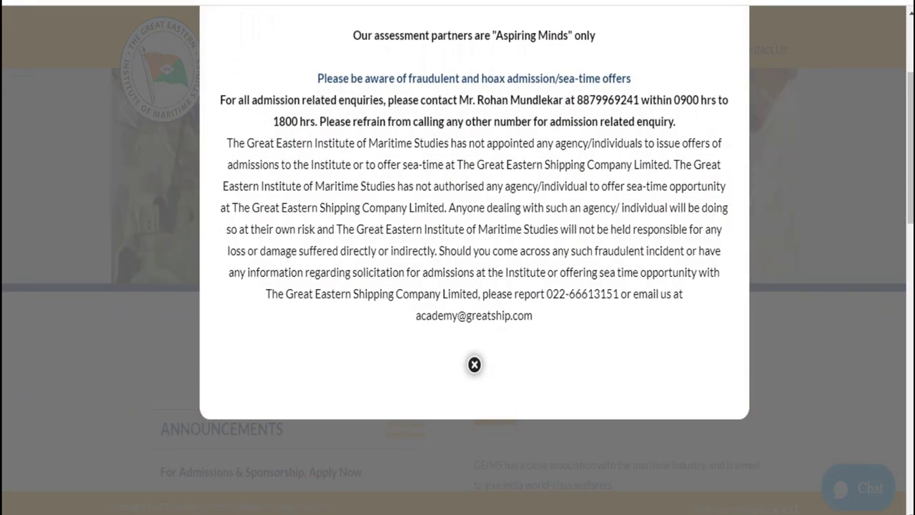
key("Escape")
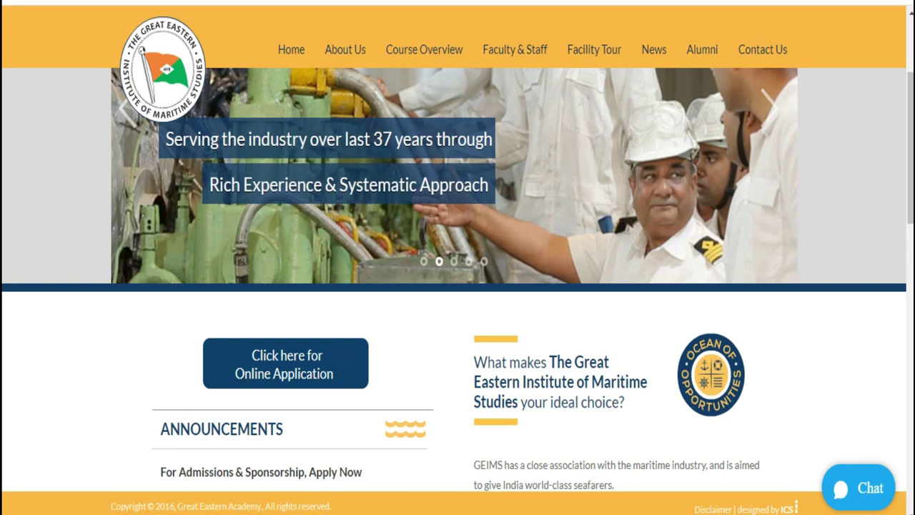
scroll(457, 280, "down", 1)
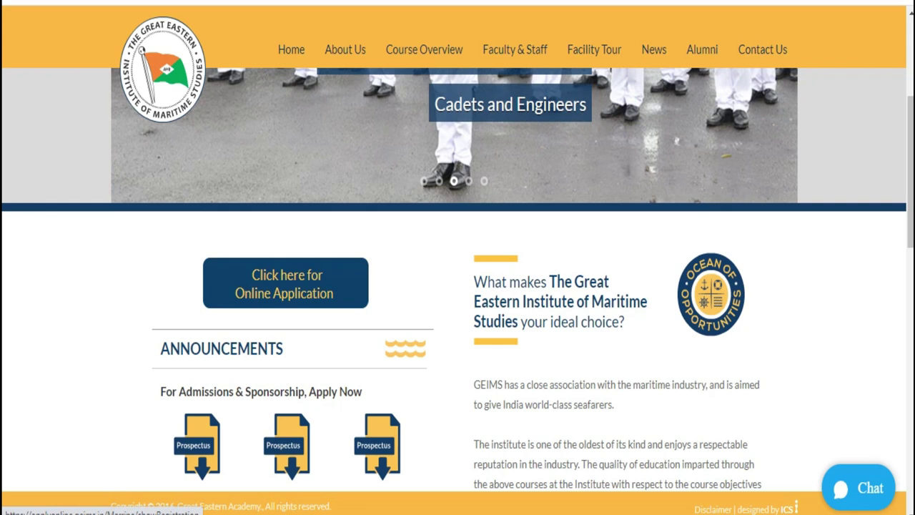
Start the online application and go past the instructions with Next to reach the form.
left_click(286, 283)
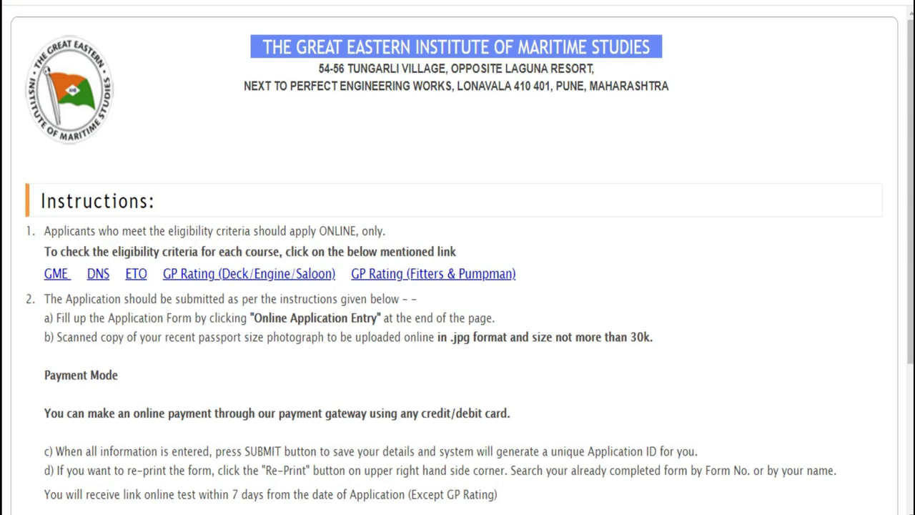
scroll(457, 260, "down", 3)
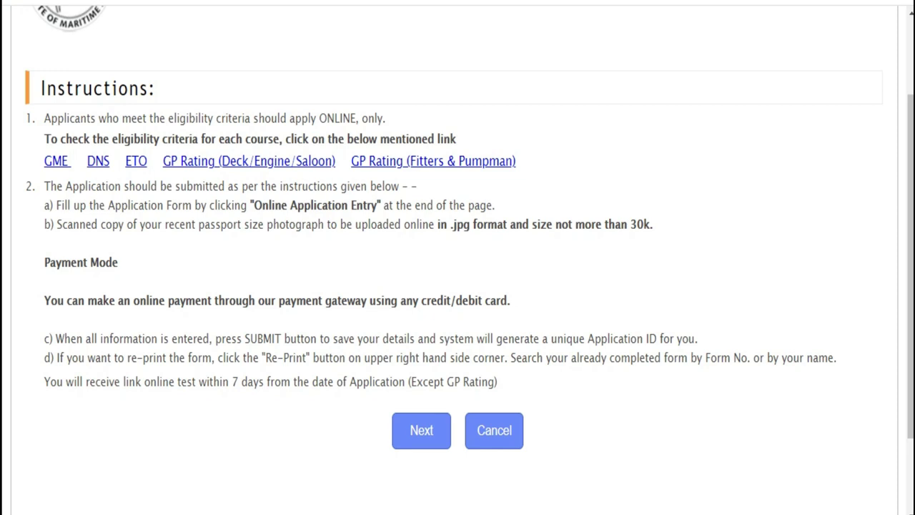
scroll(457, 261, "up", 1)
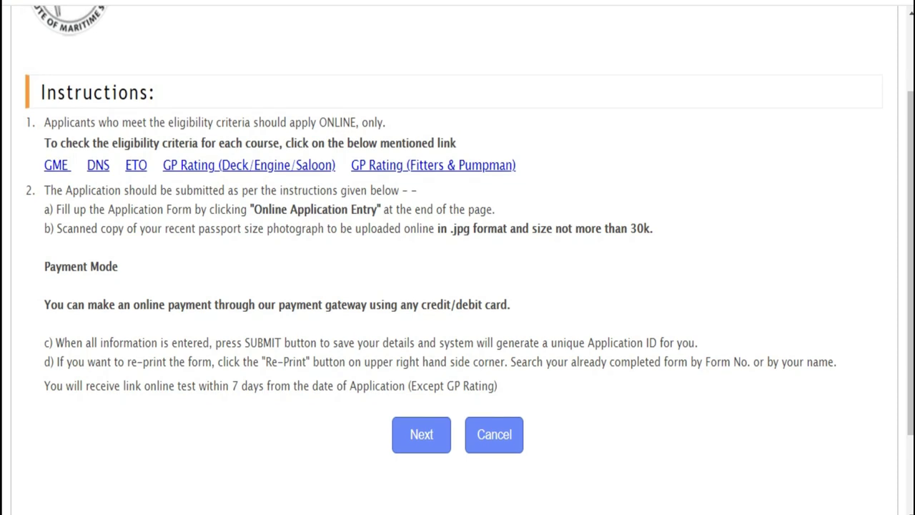
left_click(421, 434)
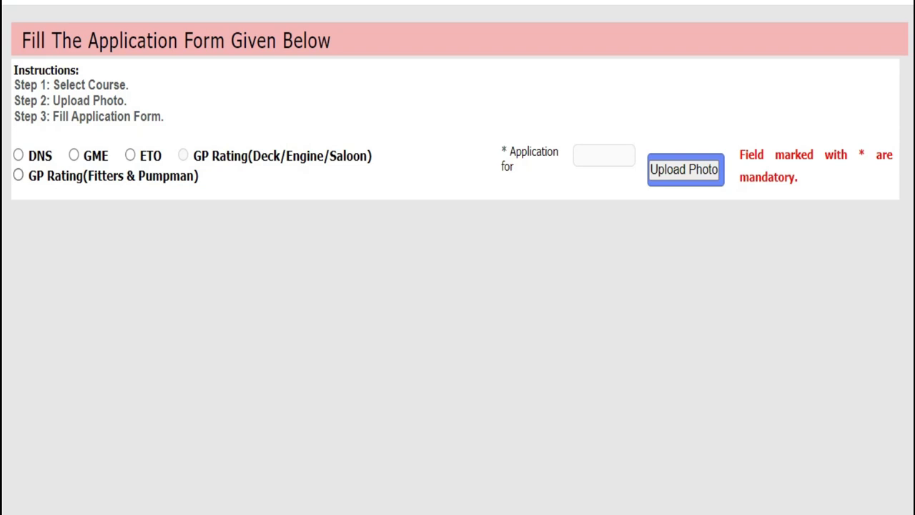
Choose the GP Rating (Fitters & Pumpman) course and upload photo.jpg as the applicant's photo.
left_click(18, 175)
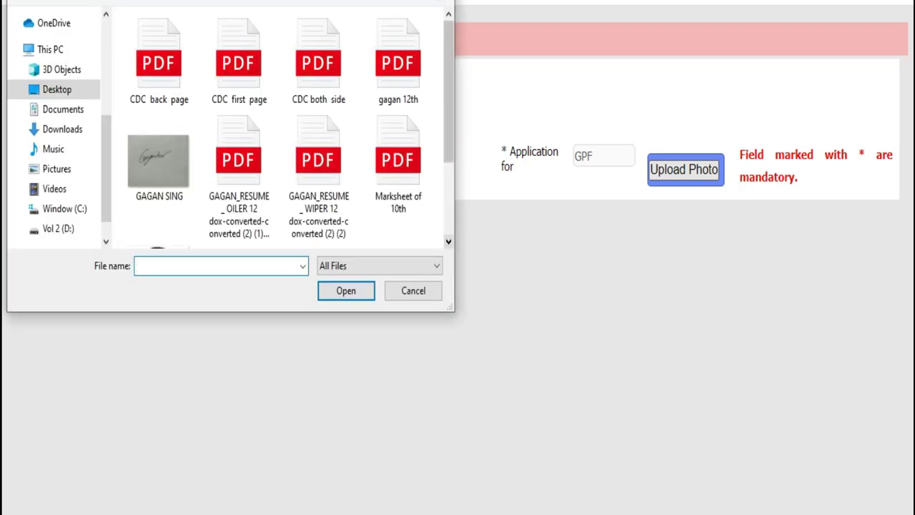
scroll(279, 129, "down", 2)
left_click(159, 186)
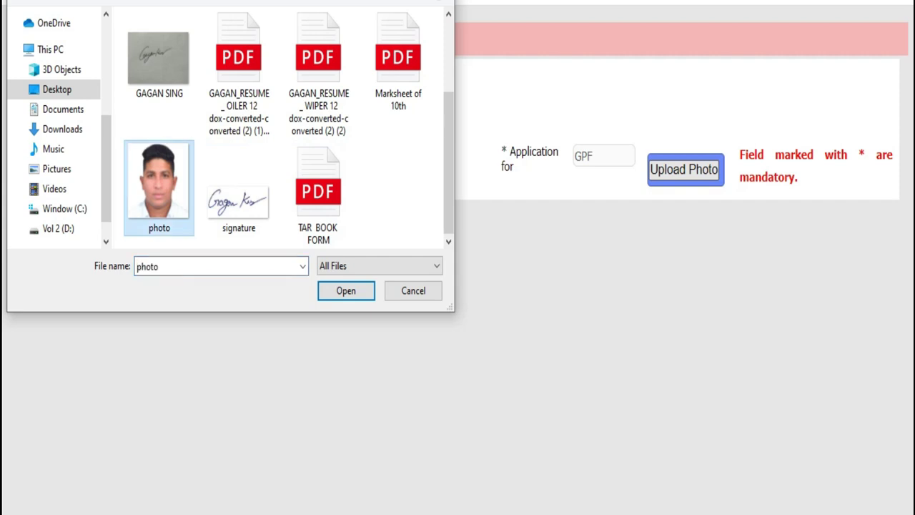
left_click(346, 290)
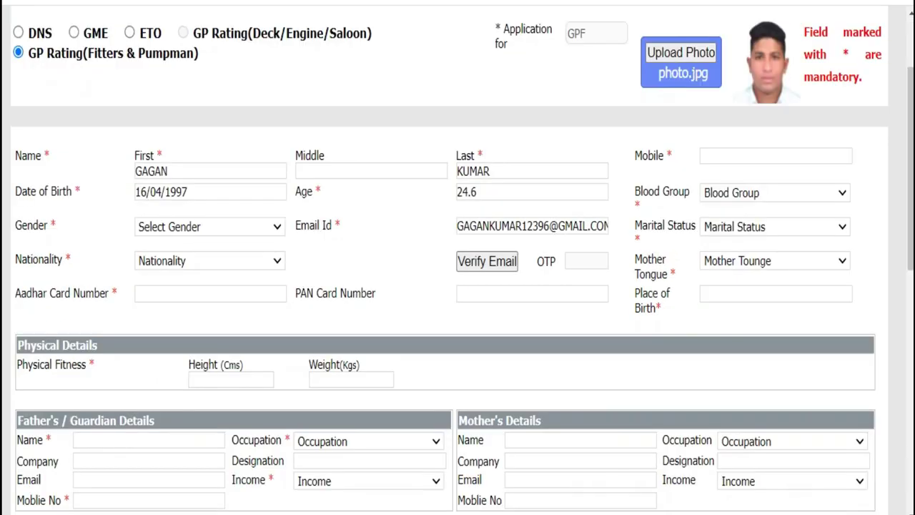
Set the gender to Male and the nationality to Indian.
scroll(458, 257, "down", 2)
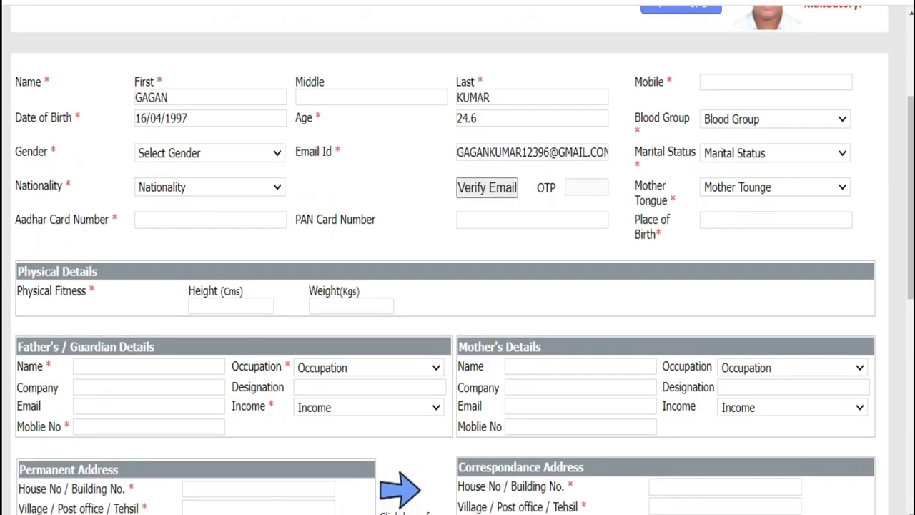
scroll(458, 257, "down", 2)
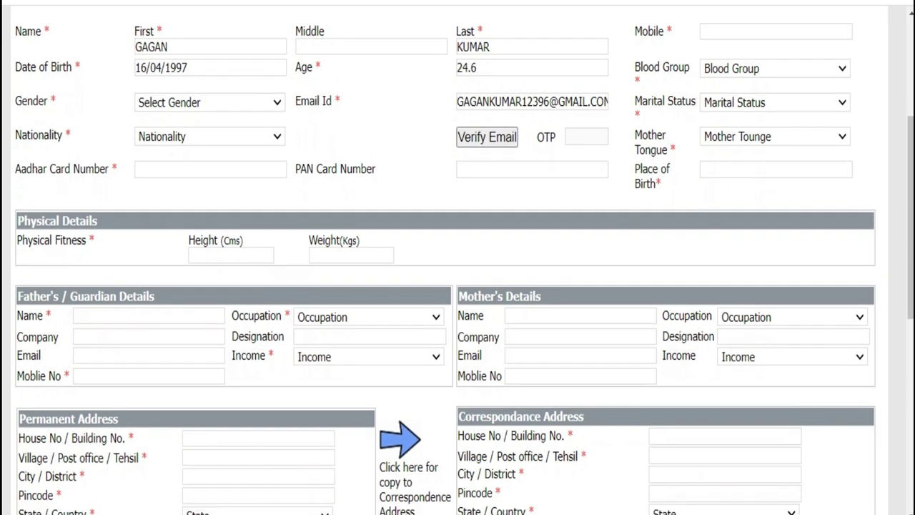
scroll(458, 257, "down", 1)
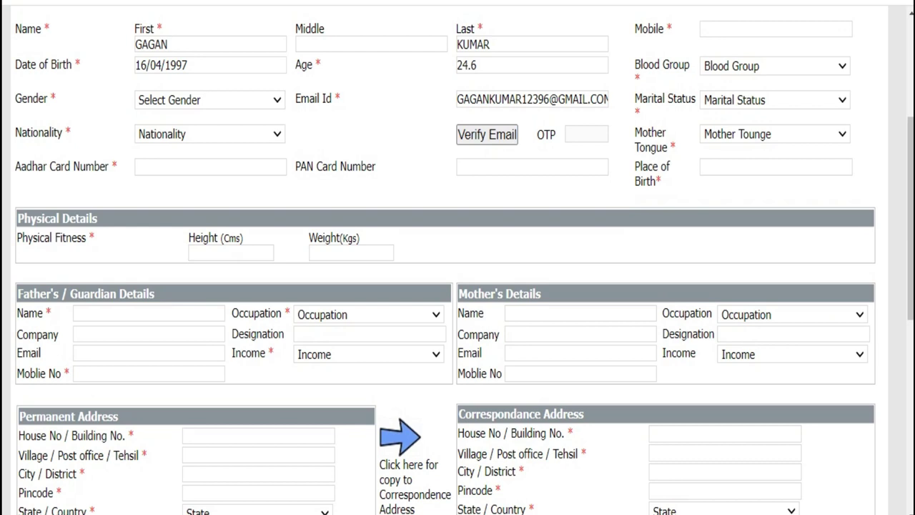
left_click(208, 100)
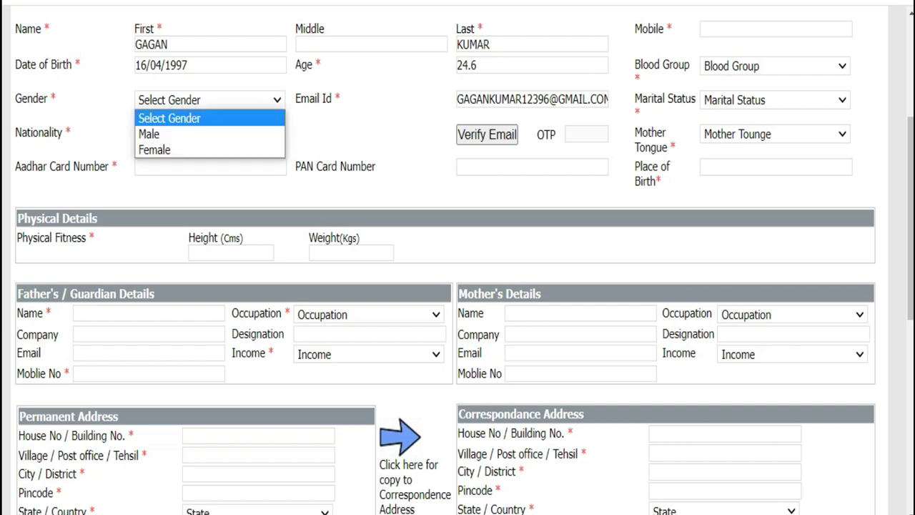
key("Down")
key("Return")
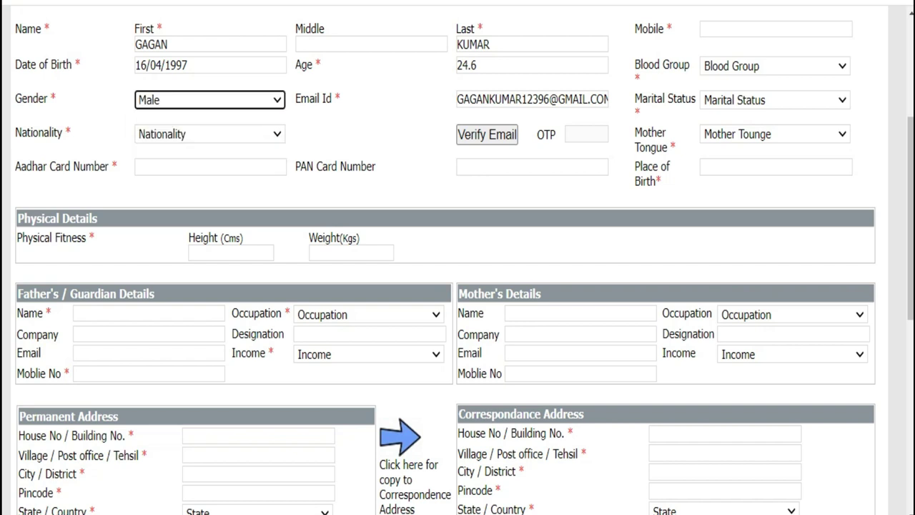
left_click(209, 133)
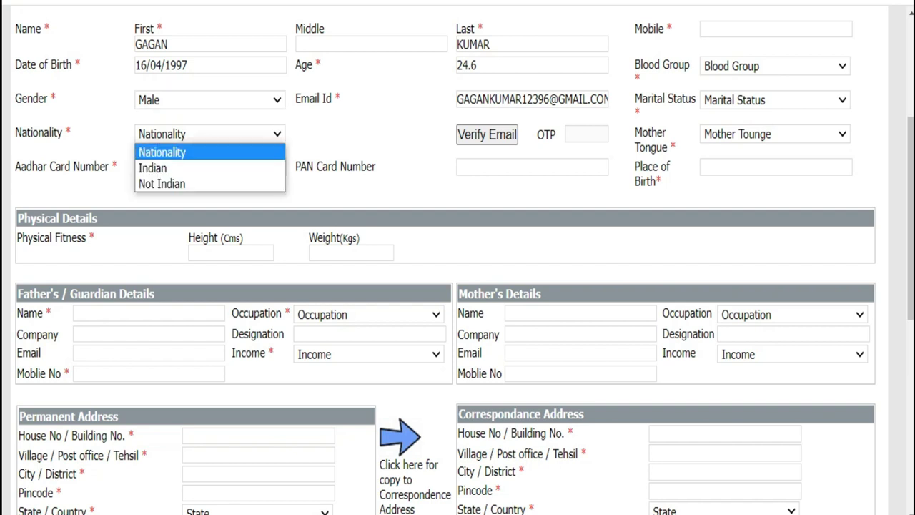
key("Down")
key("Return")
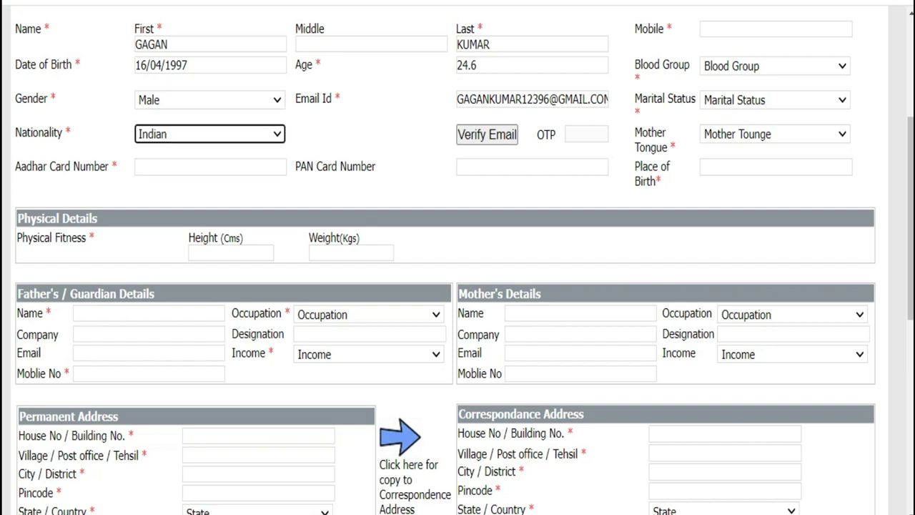
Enter the applicant's Aadhar card number and request an email verification code.
left_click(210, 166)
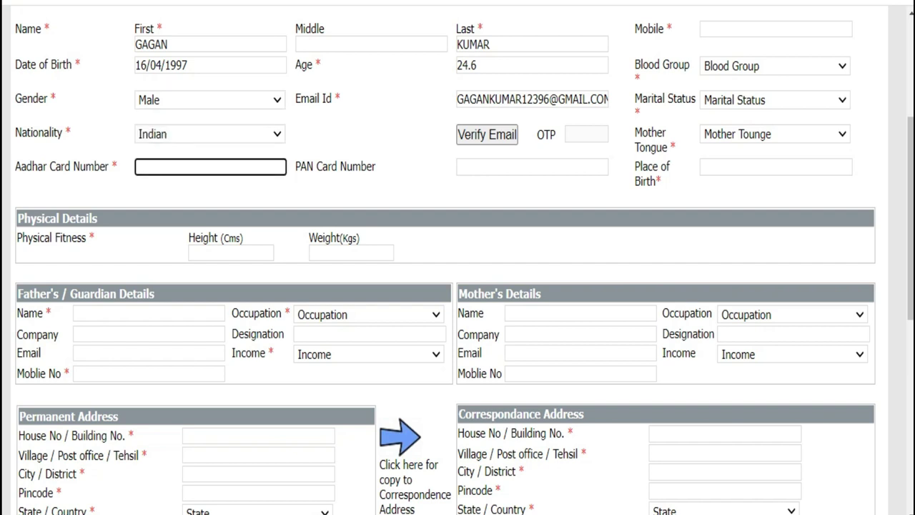
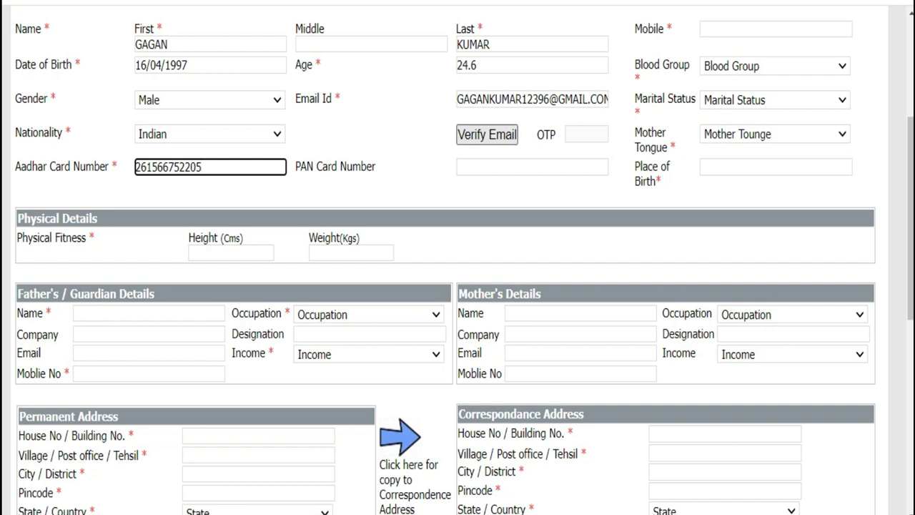
left_click(487, 134)
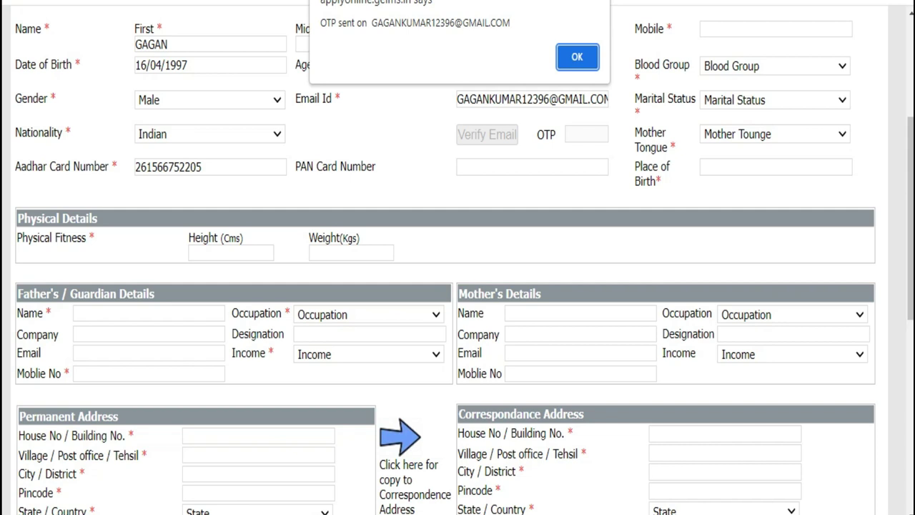
Enter the verification code from the Gmail message to verify the email address.
key("Return")
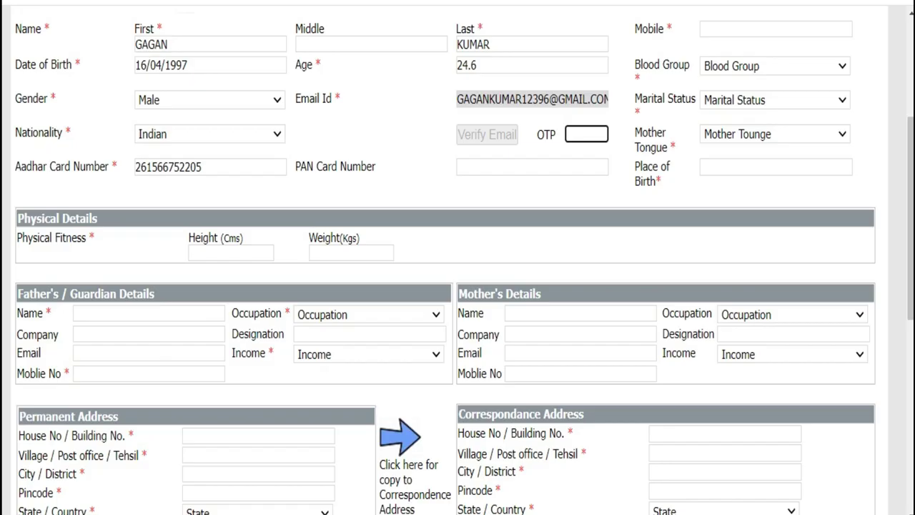
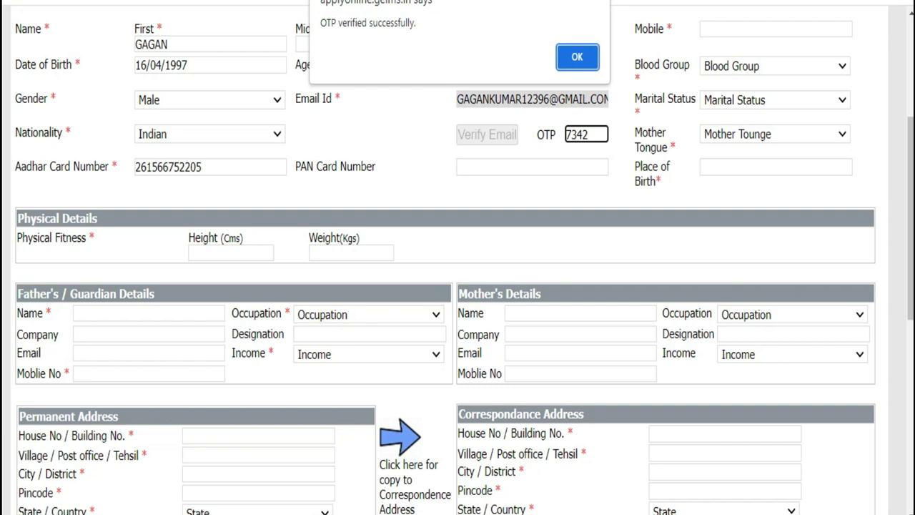
key("Return")
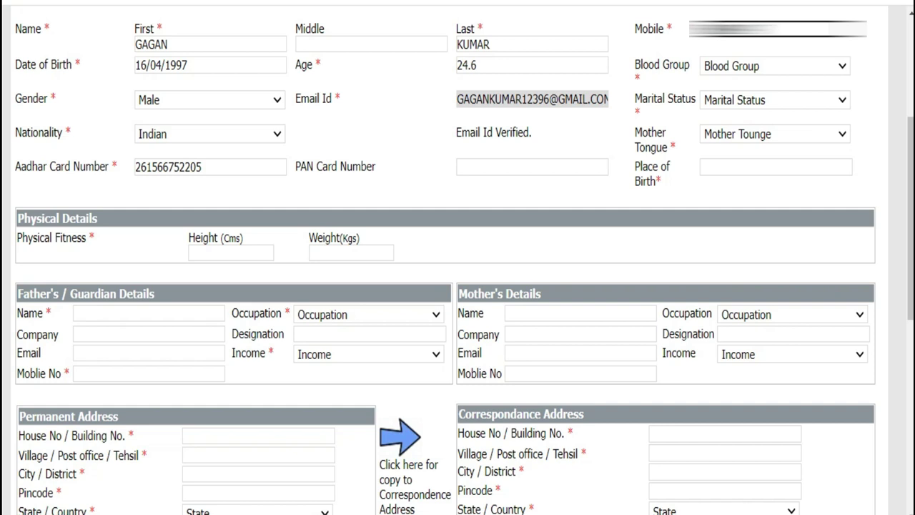
Set blood group to O(+) and marital status to Single.
key("alt+Down")
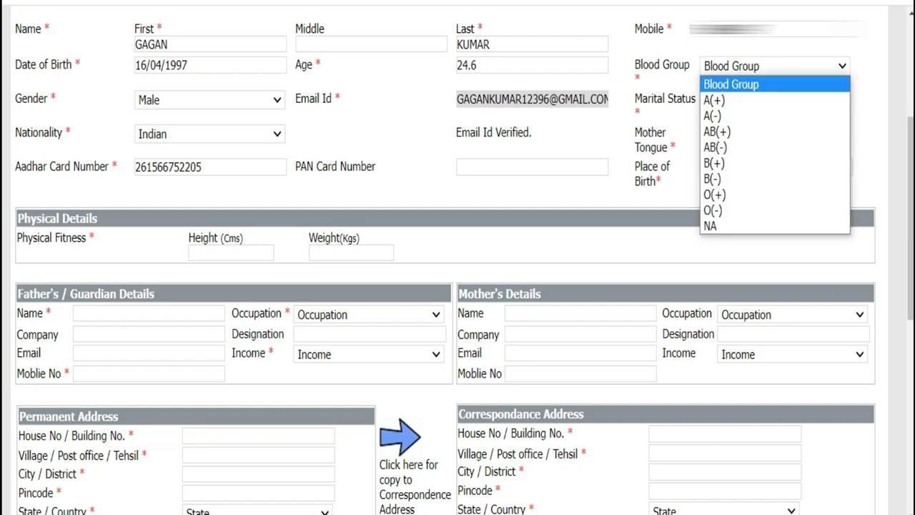
key("Up")
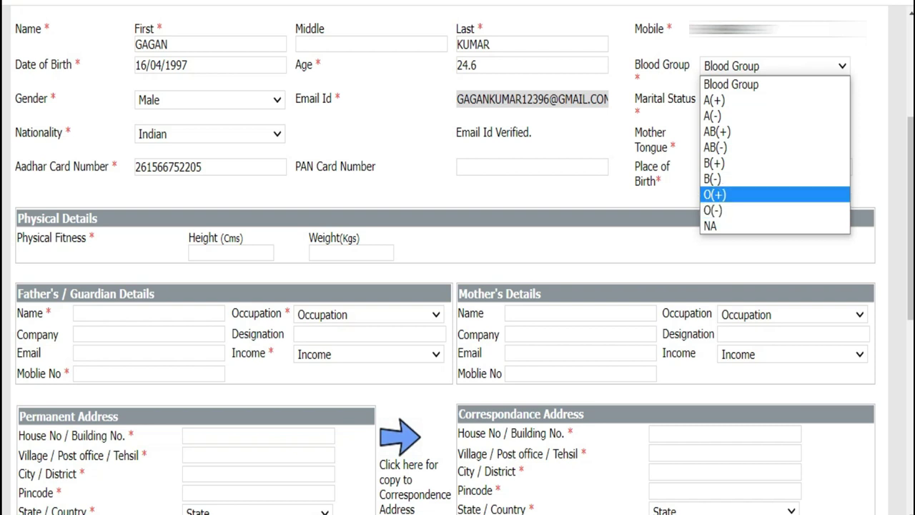
key("Return")
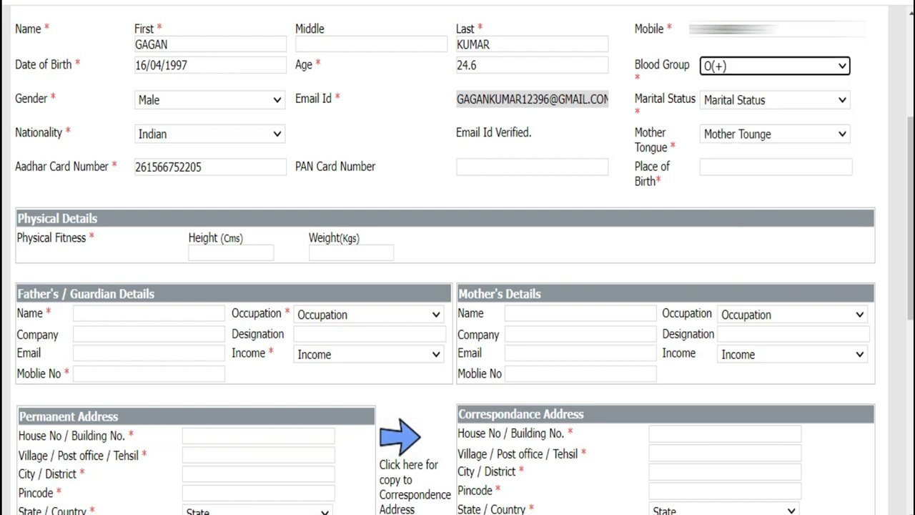
key("Tab")
key("alt+Down")
key("Down")
key("Return")
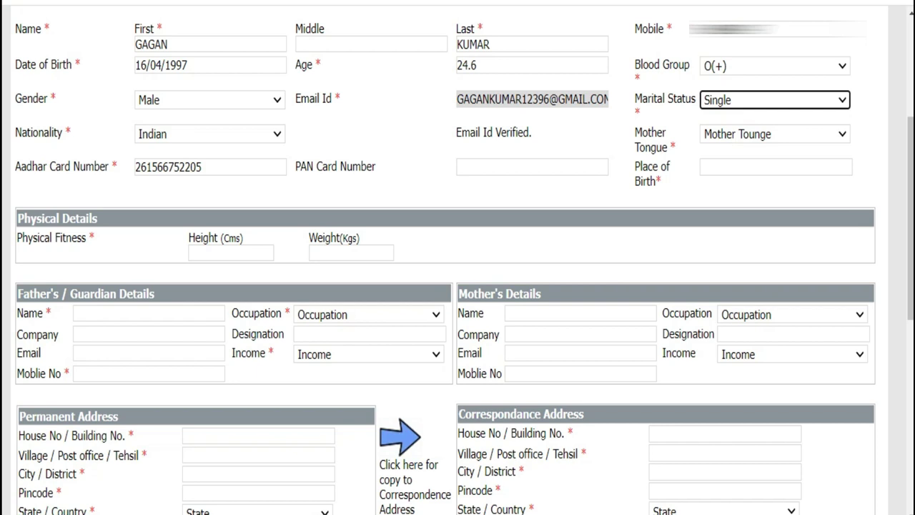
Choose Hindi as mother tongue and enter LUDHIANA as place of birth.
key("Tab")
key("alt+Down")
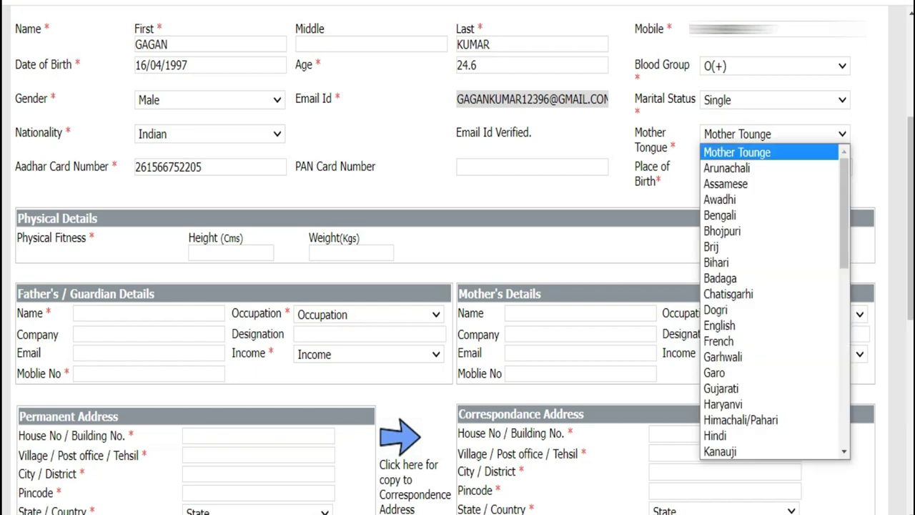
key("Down")
key("Down")
key("Down")
key("Down")
key("Down")
key("Down")
key("Down")
scroll(772, 301, "down", 5)
scroll(772, 300, "down", 6)
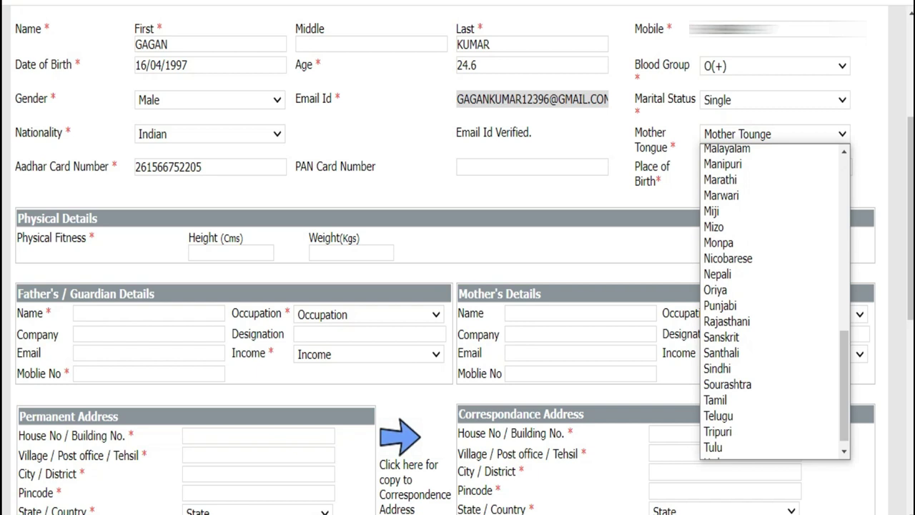
scroll(772, 300, "up", 7)
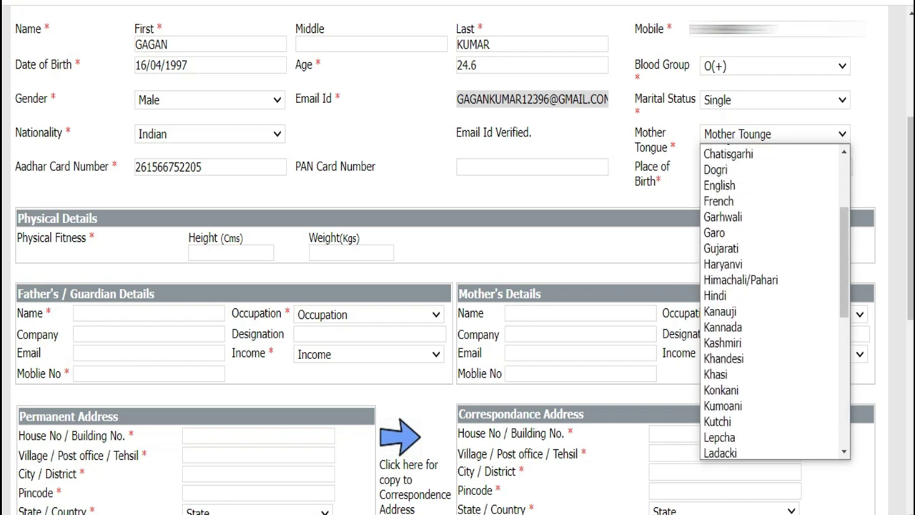
left_click(770, 297)
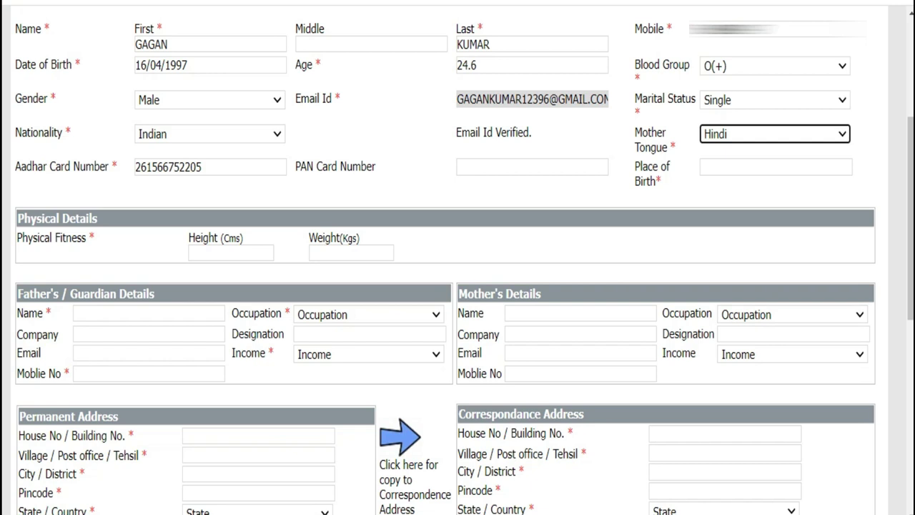
key("Tab")
type("LU")
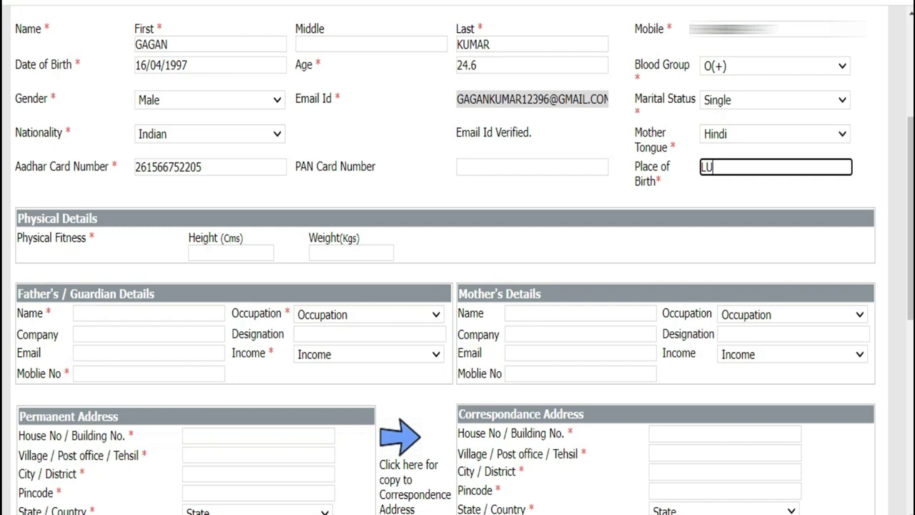
type("DHIANA")
Enter height 172 cm and weight 78 kg.
left_click(231, 252)
type("172")
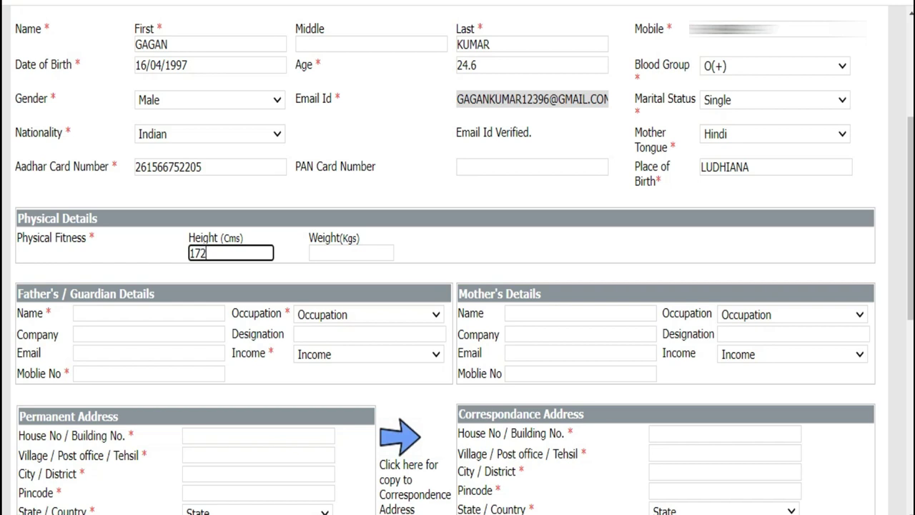
key("Tab")
type("78")
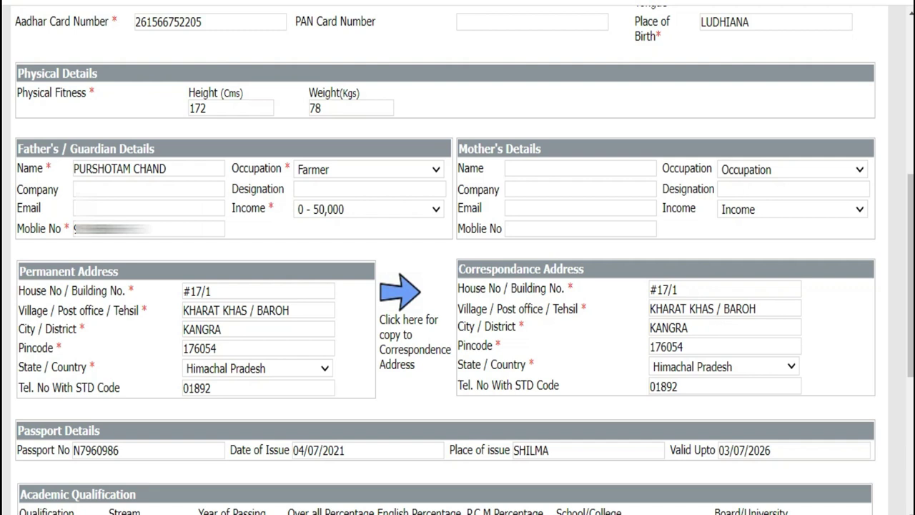
key("alt+Down")
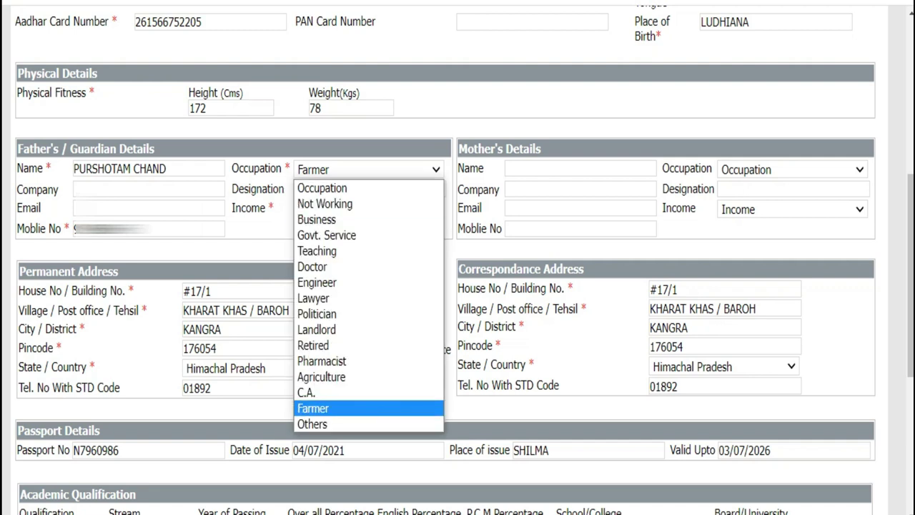
key("Return")
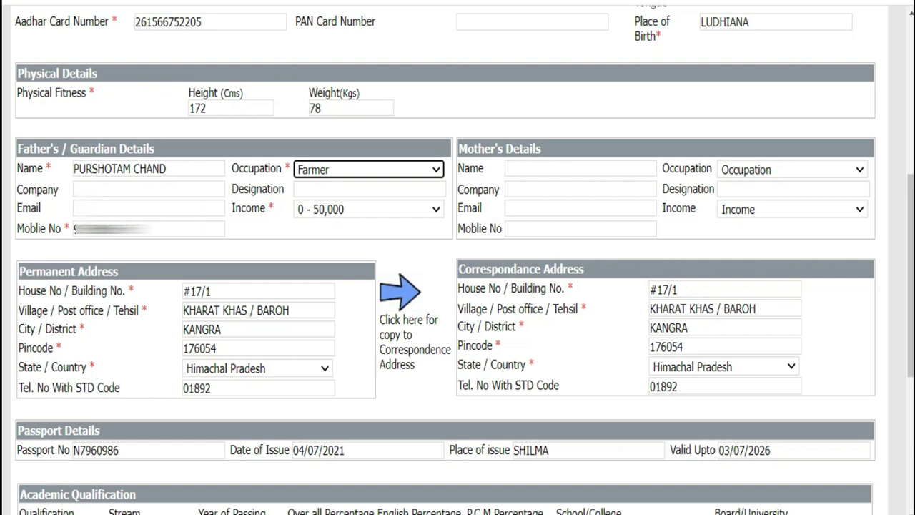
Clear the permanent address telephone number and copy the permanent address into the correspondence address.
scroll(457, 257, "down", 5)
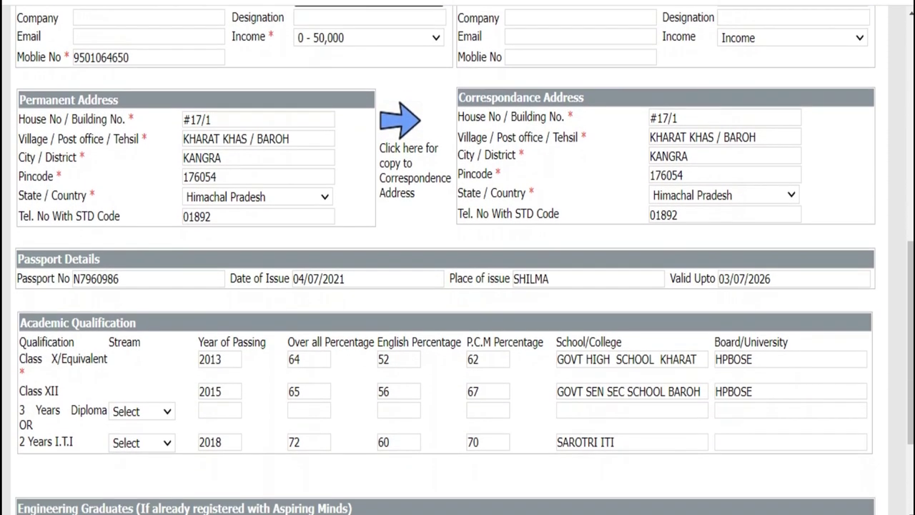
scroll(457, 258, "down", 1)
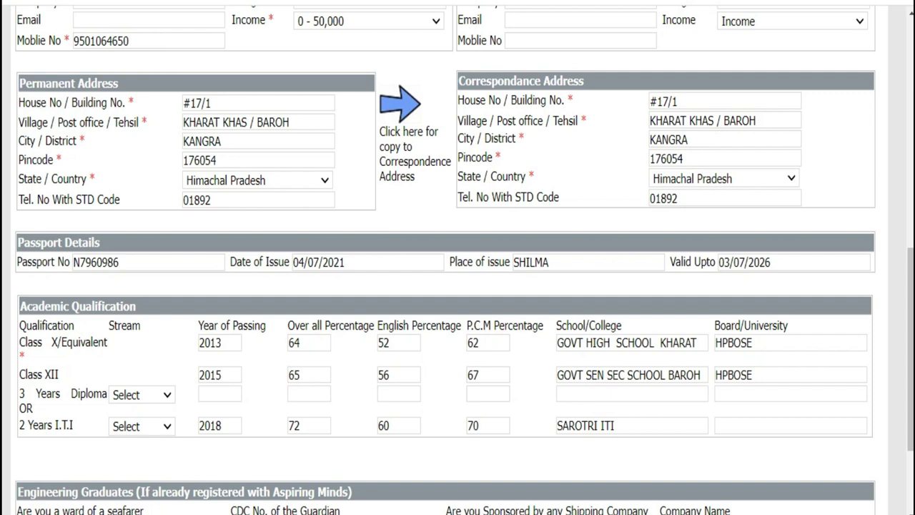
left_click(258, 200)
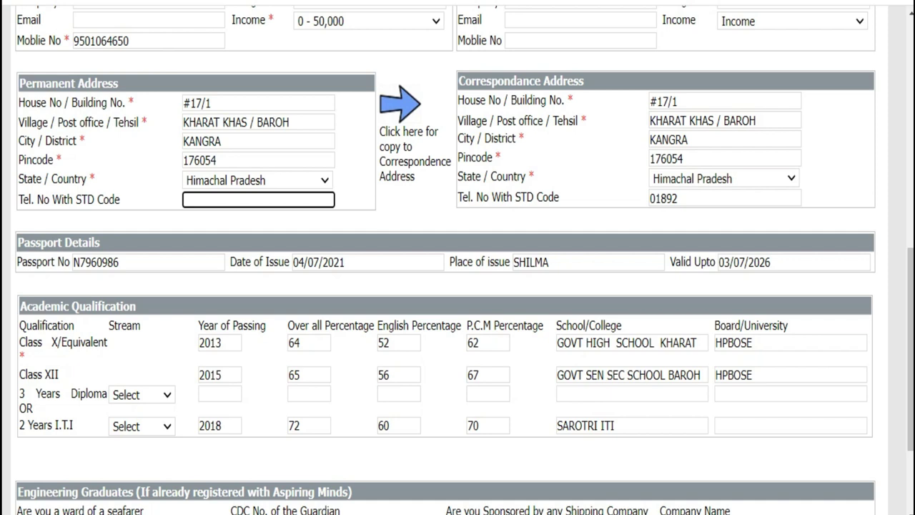
left_click(401, 104)
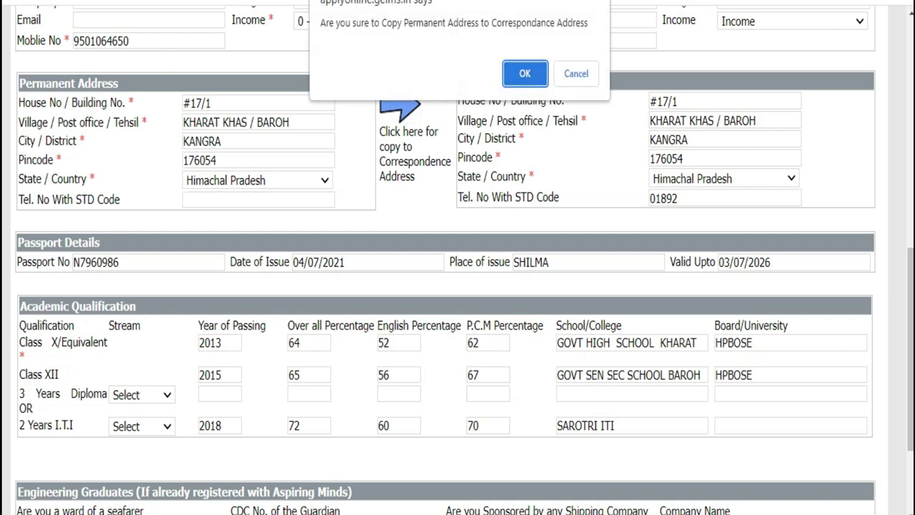
key("Return")
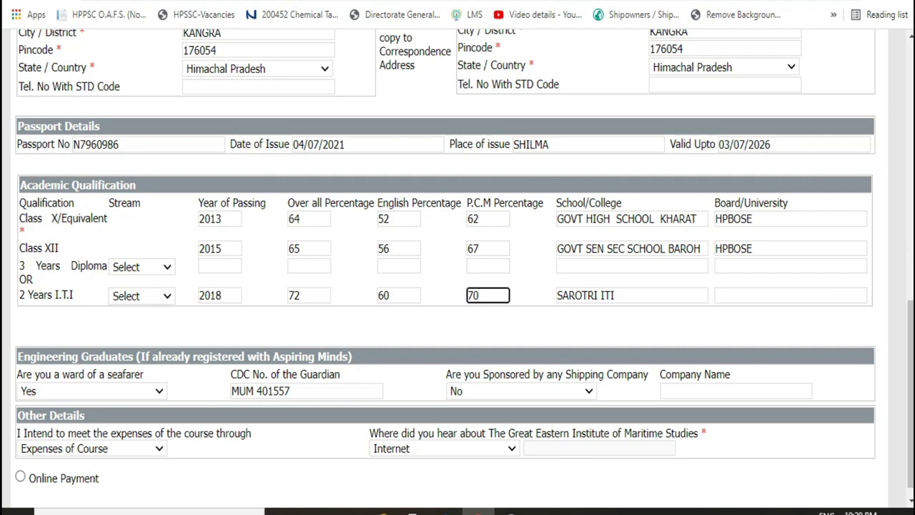
Review the Class X entries: year, percentages, school name and HPBOSE board.
left_click(219, 219)
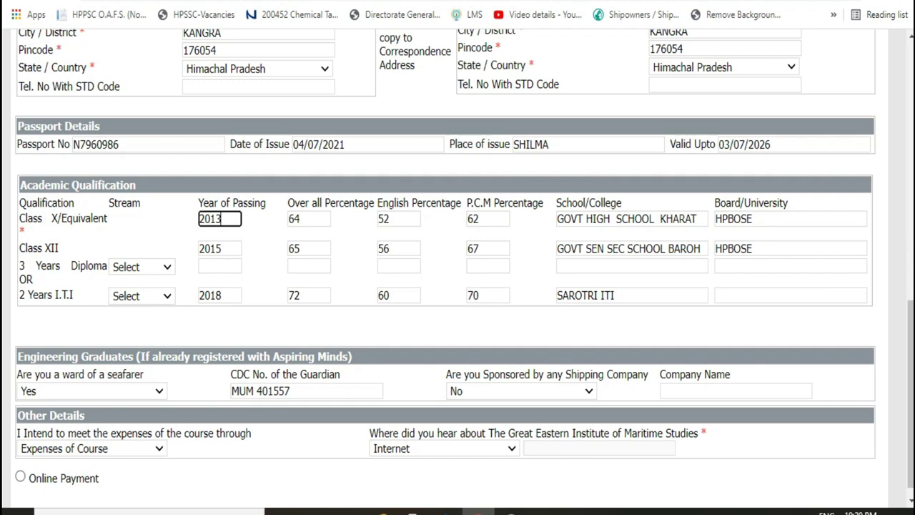
left_click(308, 219)
left_click(398, 219)
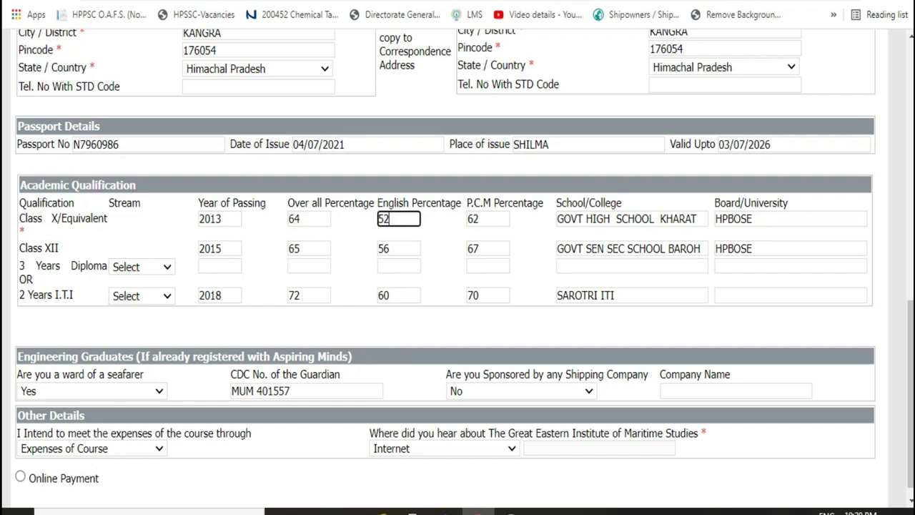
left_click(486, 218)
left_click(576, 219)
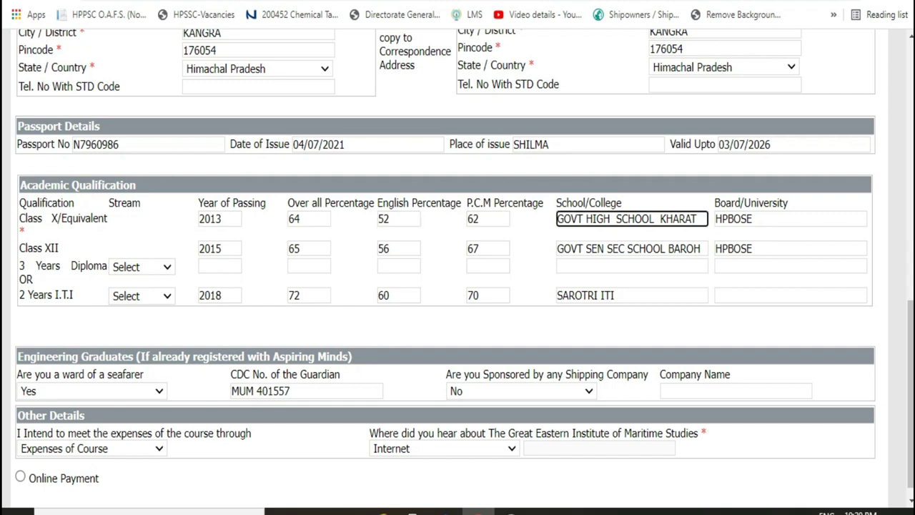
left_click(750, 218)
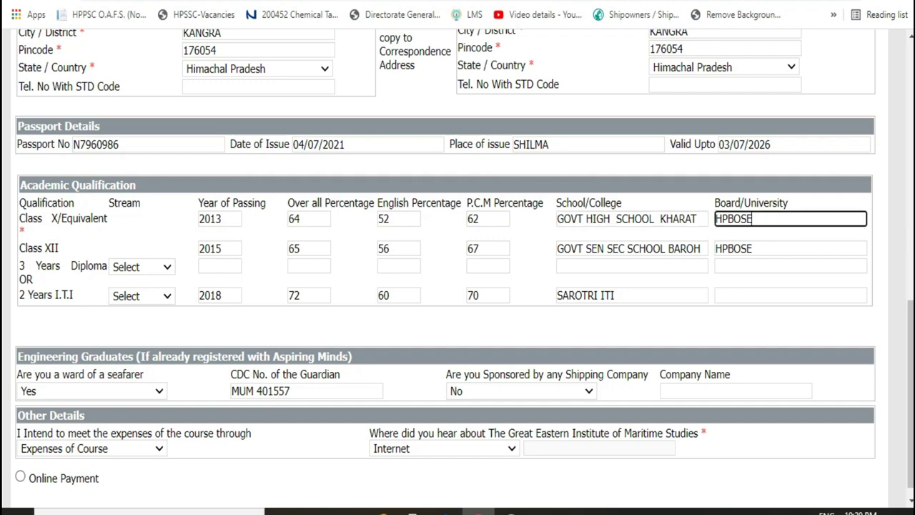
Review the Class XII entries: year, percentages, school name and HPBOSE board.
left_click(221, 248)
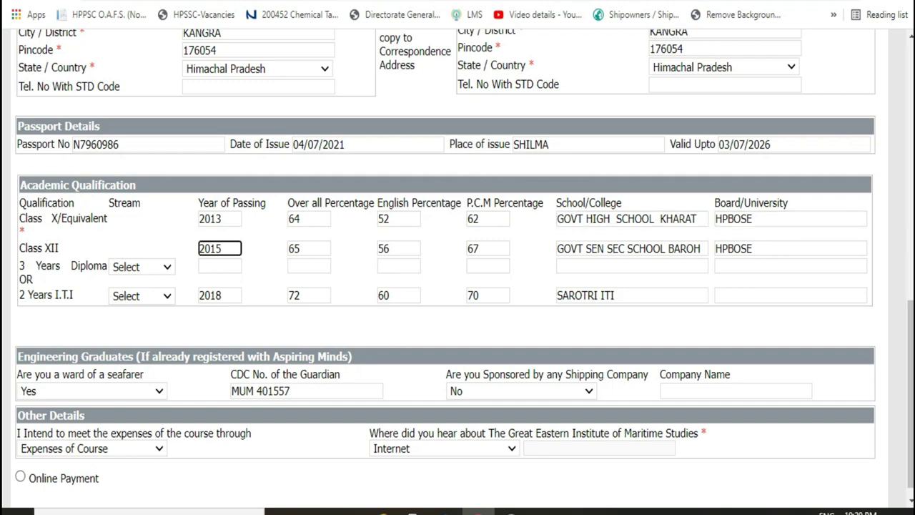
left_click(309, 248)
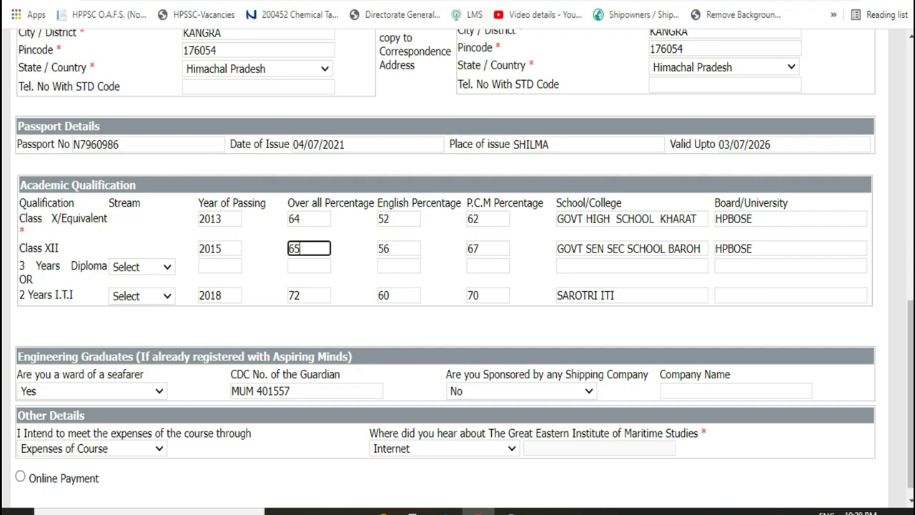
left_click(398, 248)
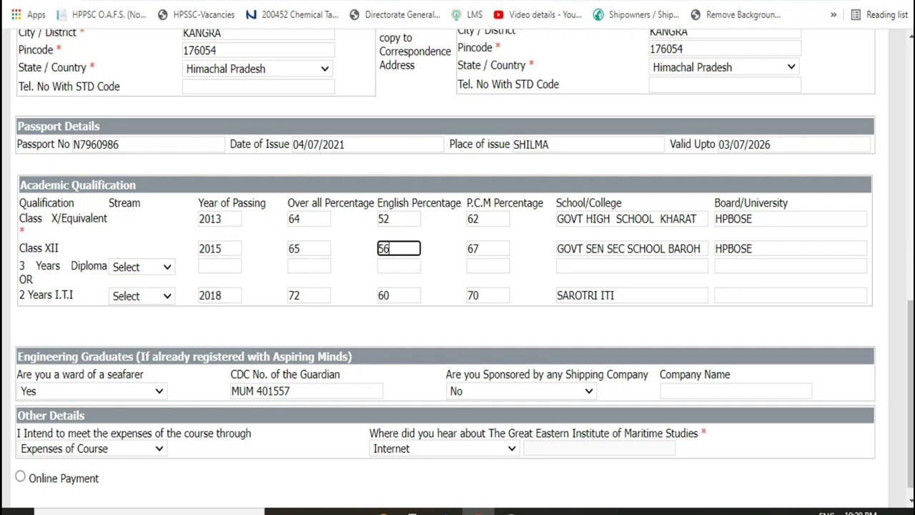
left_click(488, 266)
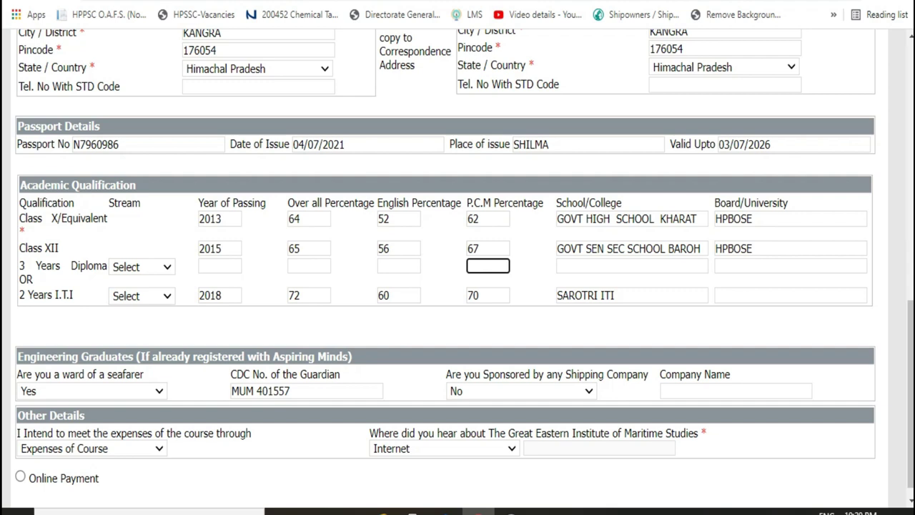
left_click(585, 248)
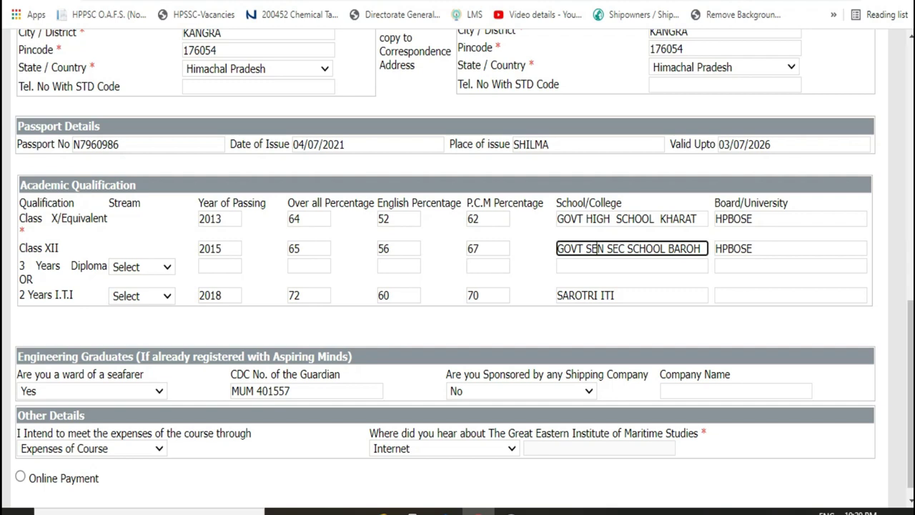
left_click(746, 248)
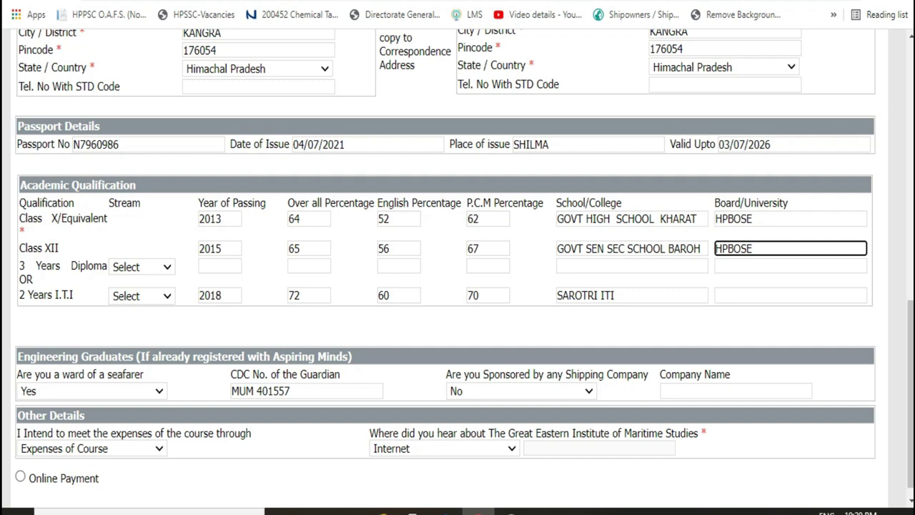
Review the ITI entries (passed 2018) and answer No to being a seafarer's ward.
left_click(222, 295)
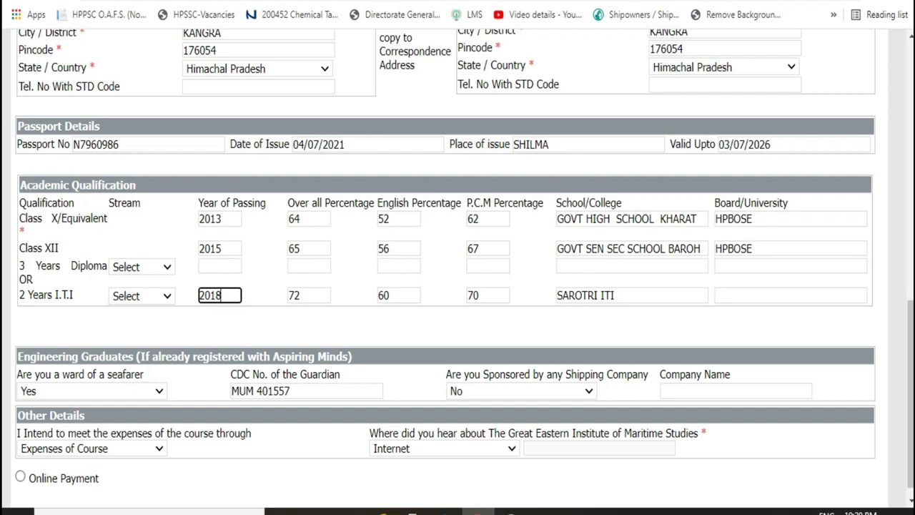
left_click(300, 295)
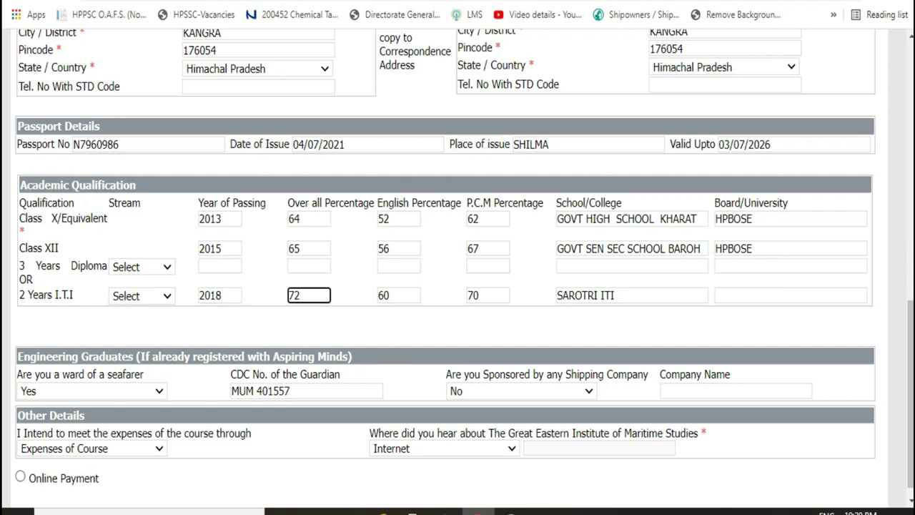
left_click(389, 295)
left_click(479, 295)
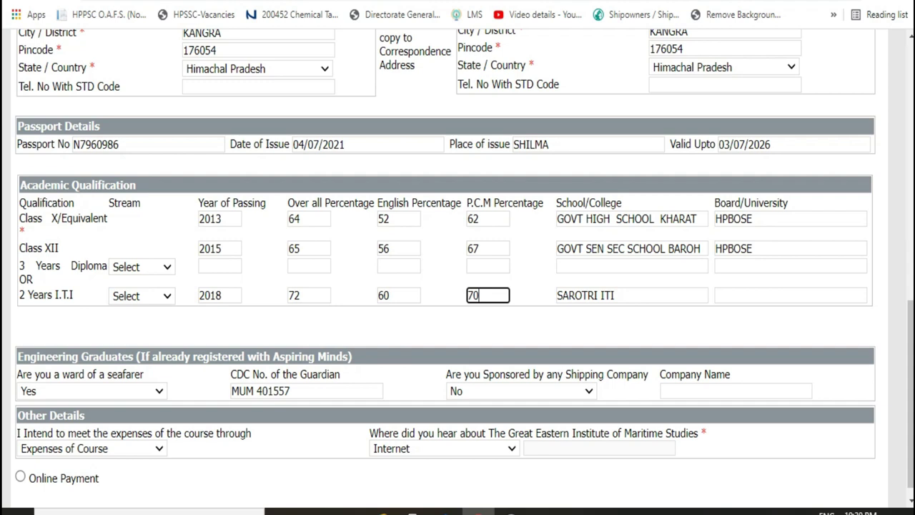
left_click(91, 390)
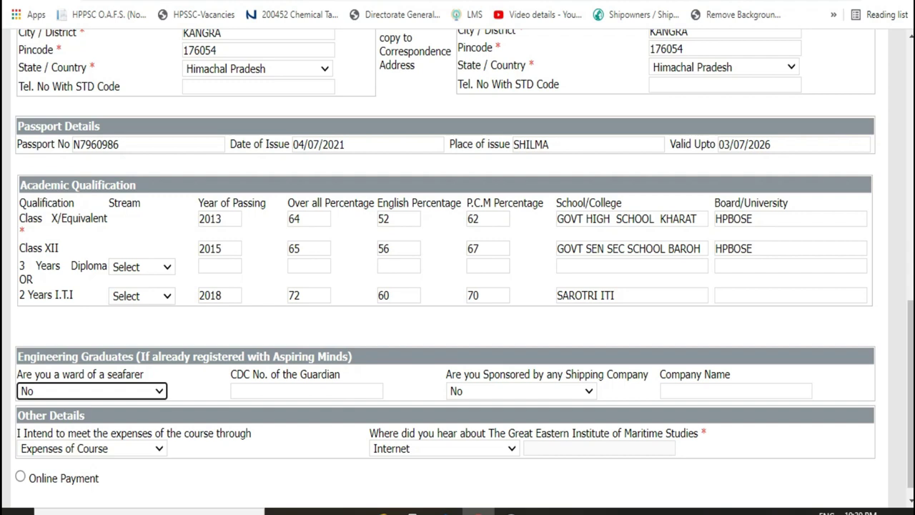
Keep Internet as the source of hearing about GEIMS and choose Online Payment of 750.
scroll(457, 268, "down", 1)
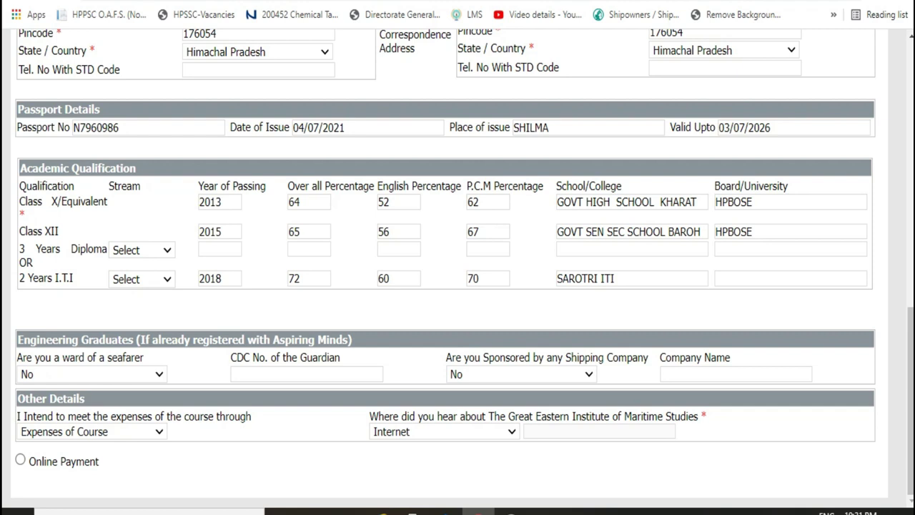
left_click(443, 431)
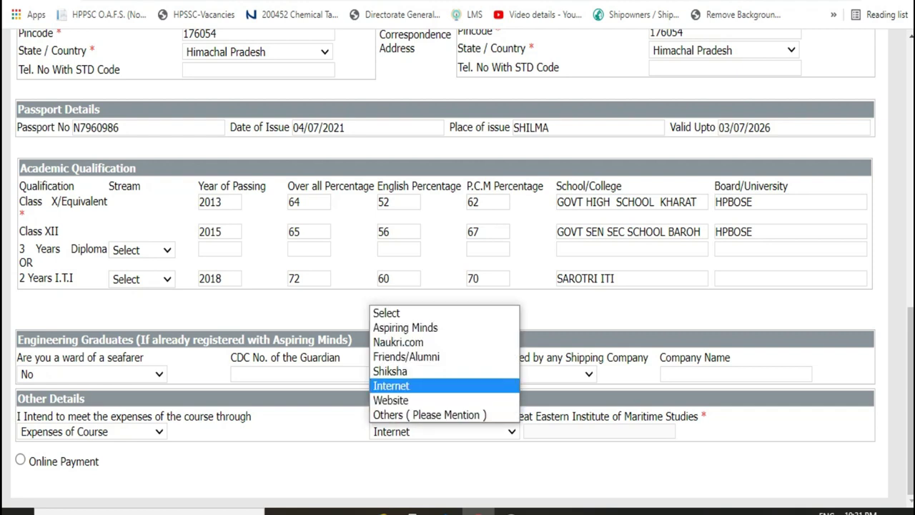
key("Return")
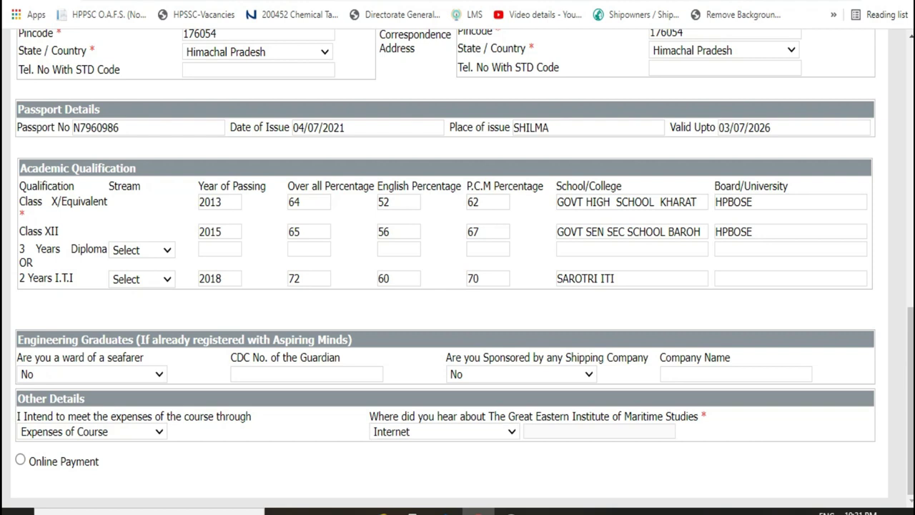
left_click(20, 460)
scroll(457, 272, "down", 3)
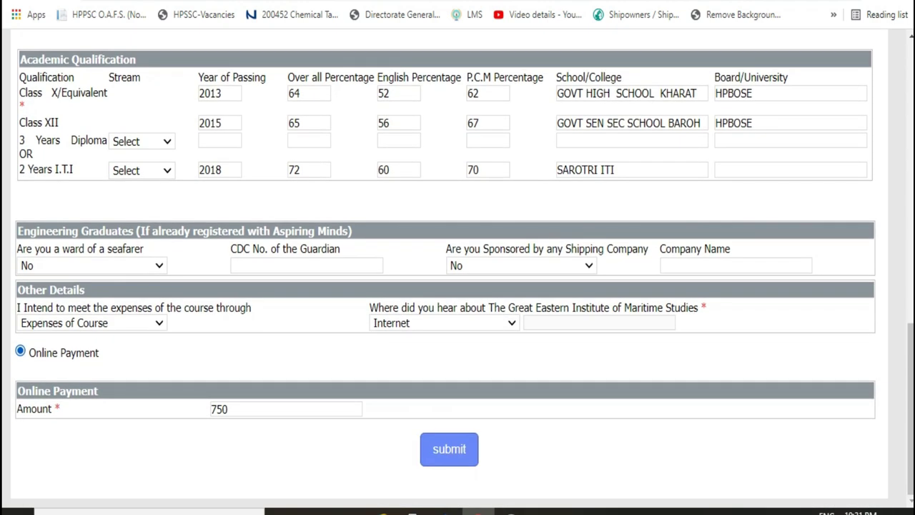